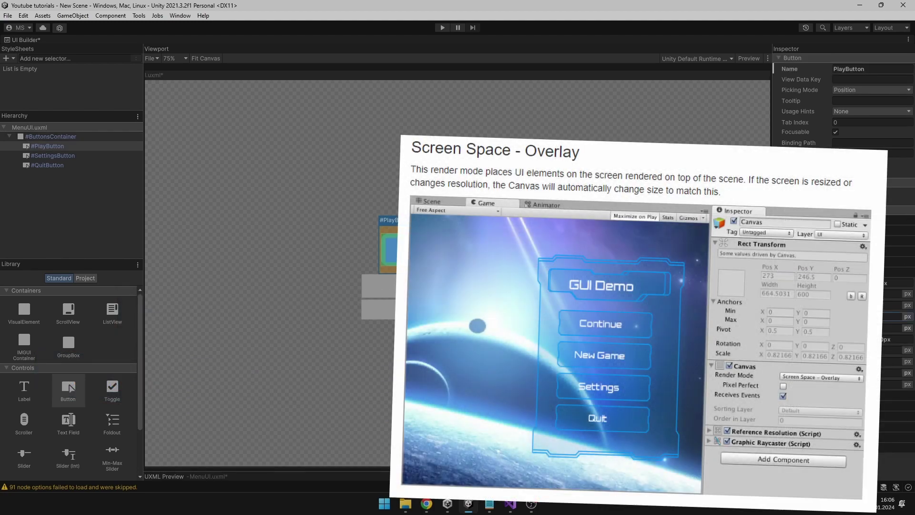
click(61, 75)
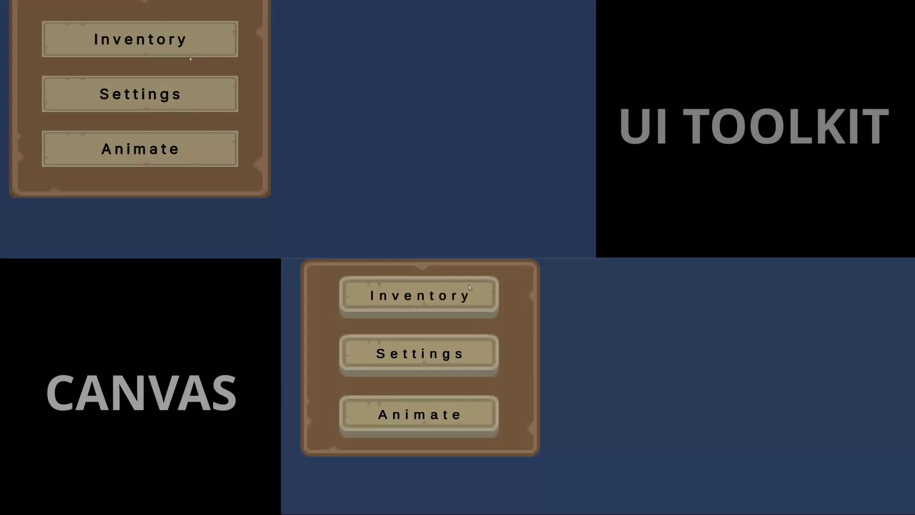
Try out the Inventory, Settings and Animate entries of the demo menu, closing each opened window again.
click(434, 299)
click(590, 293)
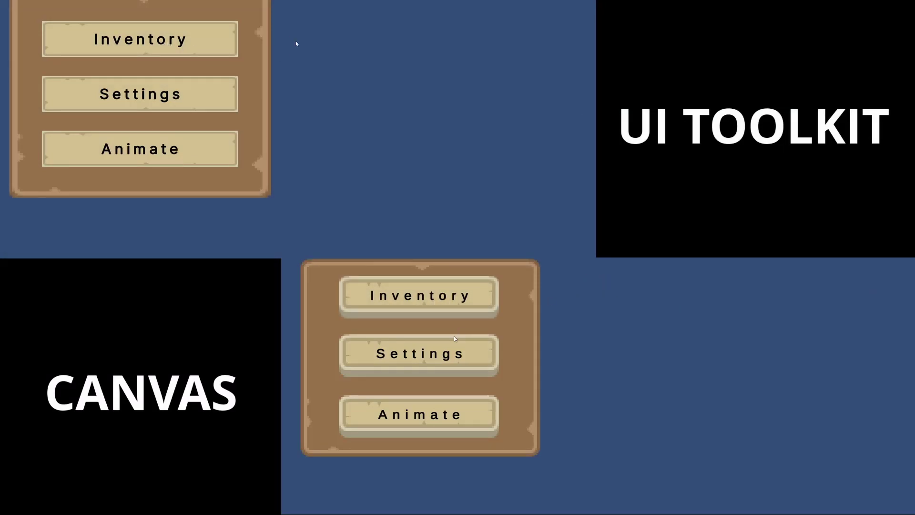
click(420, 354)
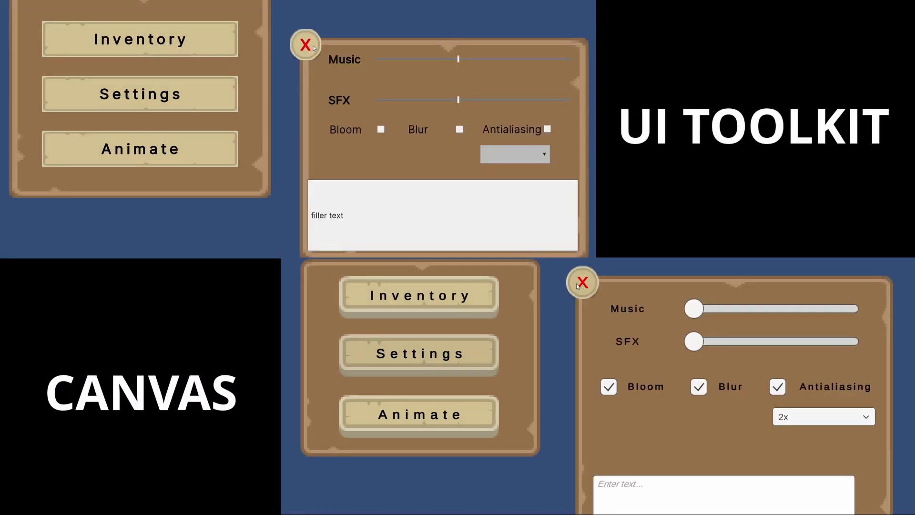
click(578, 286)
click(448, 410)
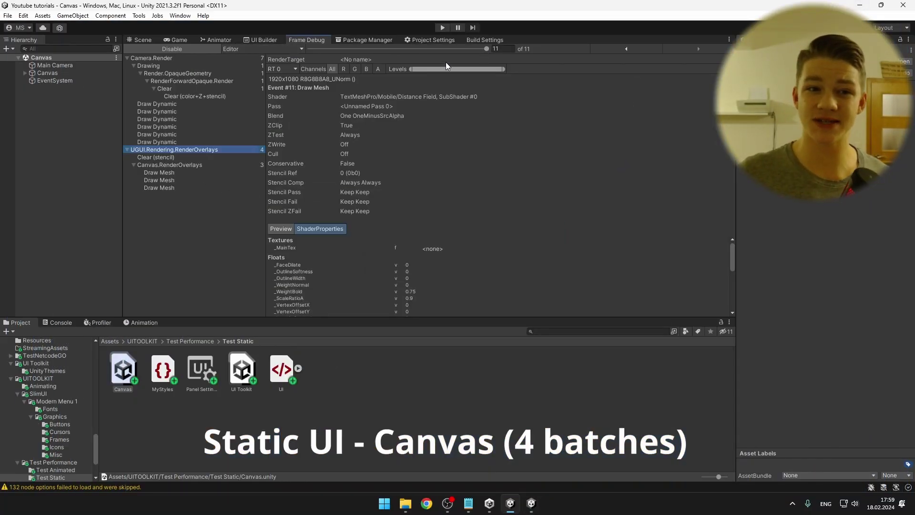
Inspect the Camera.Render and UGUI.Rendering.RenderOverlays event groups of the static Canvas scene in the Frame Debugger.
click(173, 58)
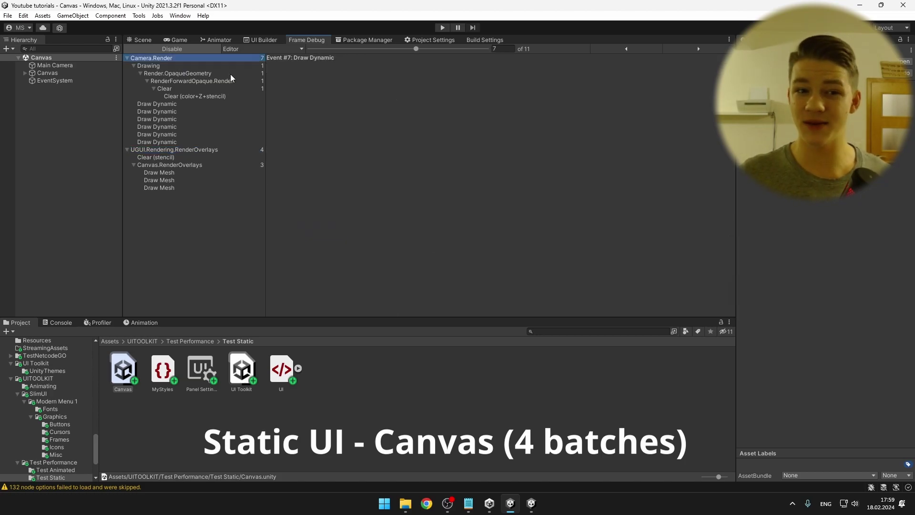
click(192, 149)
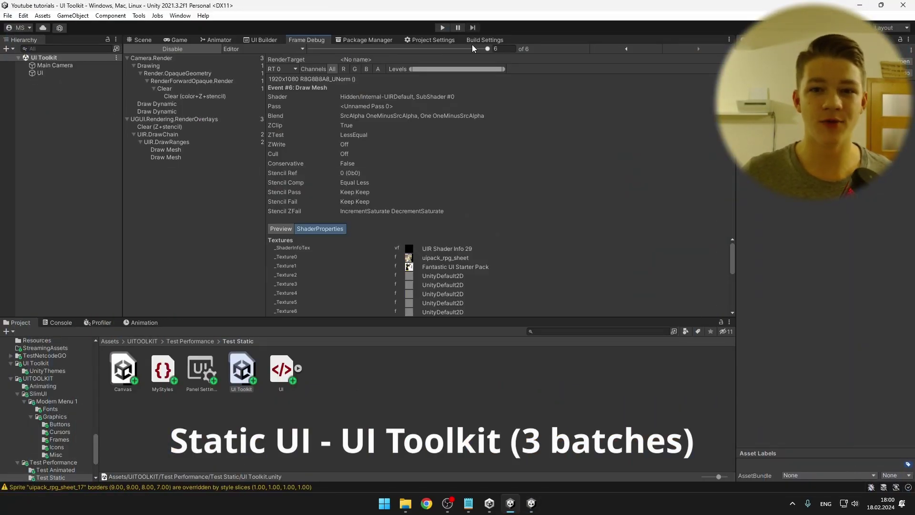
Inspect Camera.Render, UGUI.Rendering.RenderOverlays and the last Draw Mesh event of the static UI Toolkit scene in the Frame Debugger.
click(175, 59)
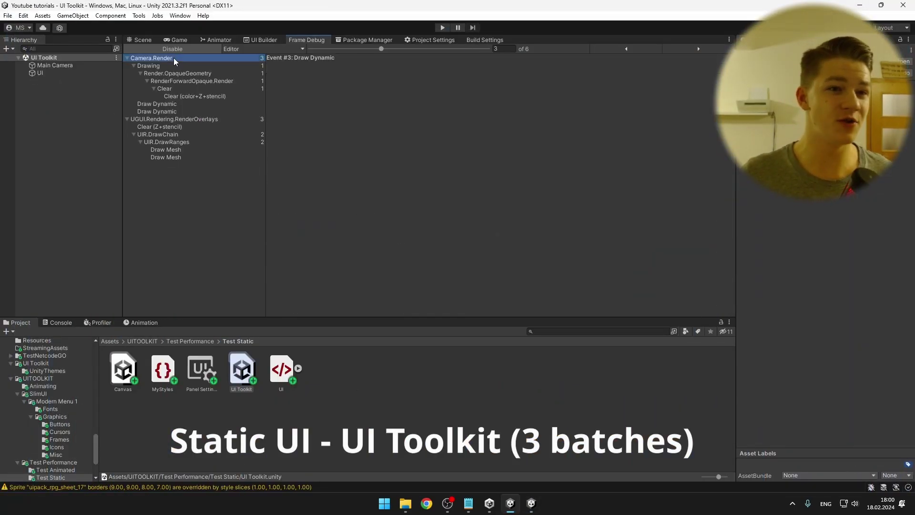
click(186, 119)
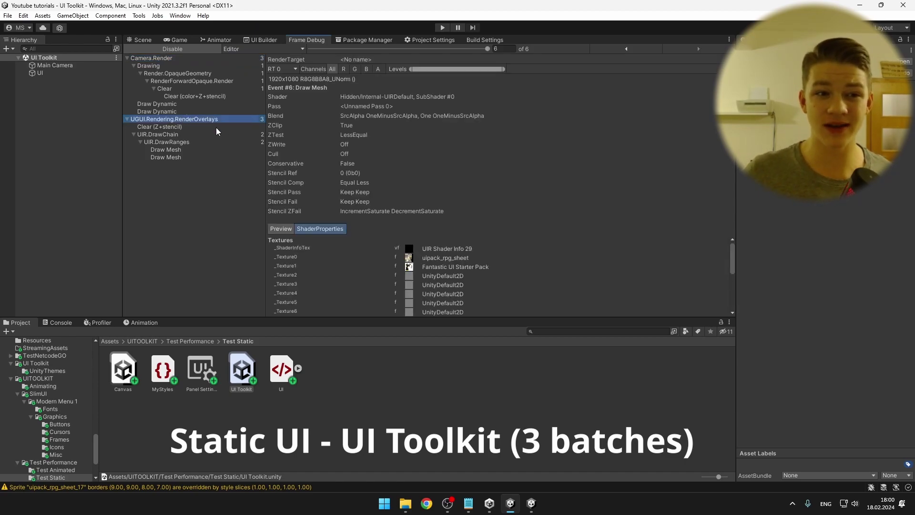
click(180, 157)
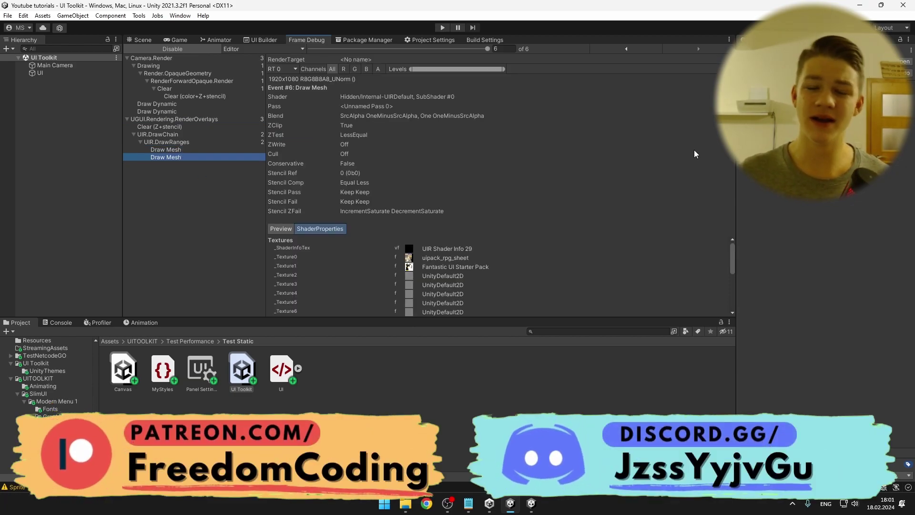
Switch to the running development build to check its frame rate, and minimize it again.
click(534, 509)
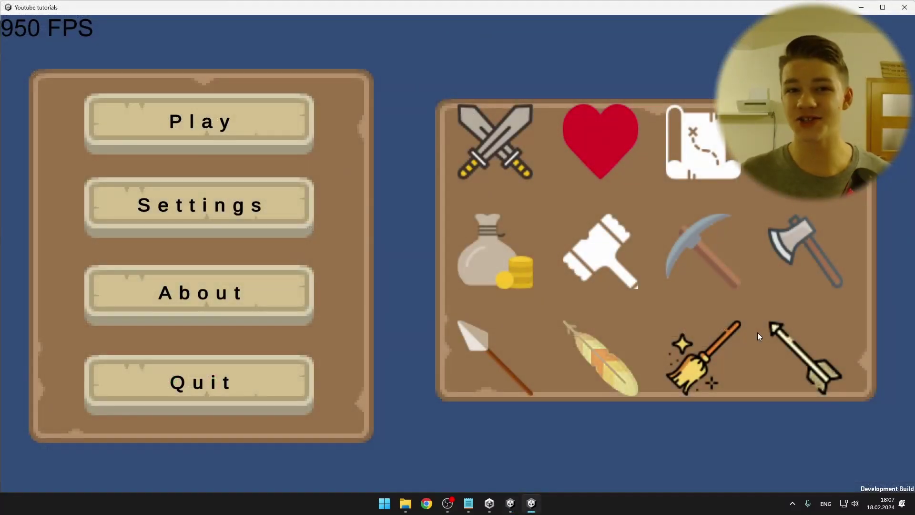
click(860, 7)
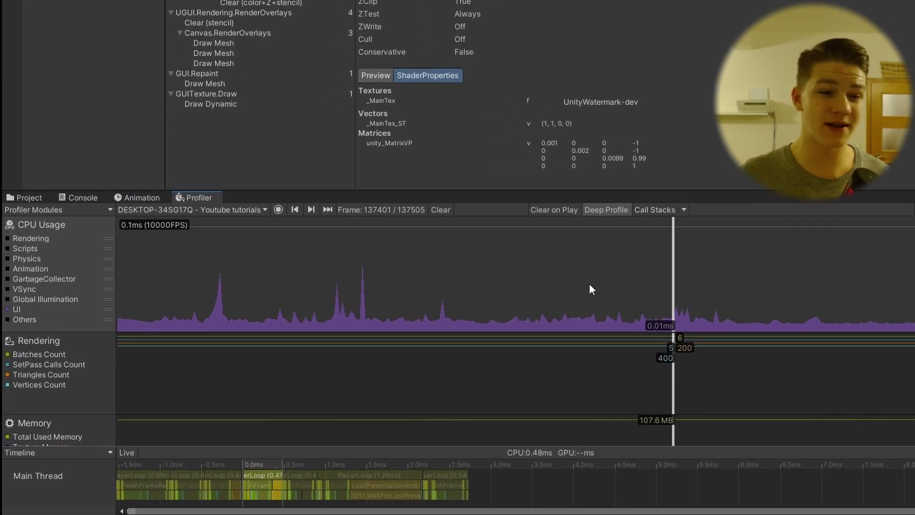
Examine the Canvas build's UI cost across profiler frames, show Rendering in the CPU Usage chart, and select a frame in the Memory module.
mouse_move(589, 290)
mouse_down()
mouse_move(281, 286)
mouse_move(407, 284)
mouse_up()
click(7, 238)
drag(531, 287, 613, 284)
click(503, 429)
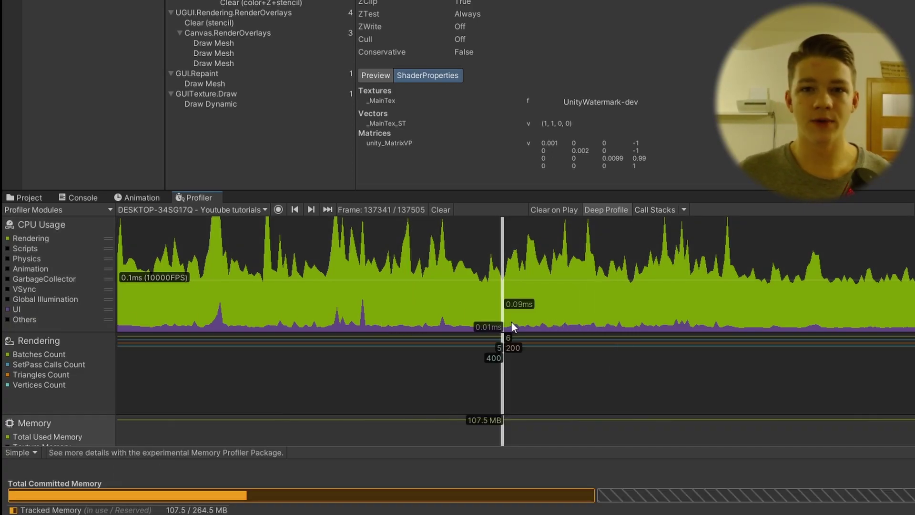
Look through the Canvas build's remaining profiler modules, including Physics, UI and UI Details, and scrub across the recorded frames.
scroll(510, 323, down, 3)
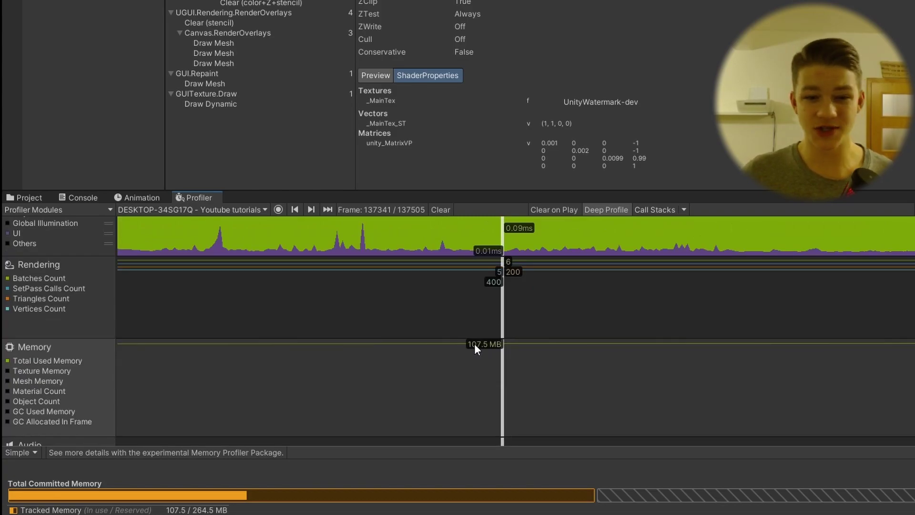
scroll(479, 353, down, 20)
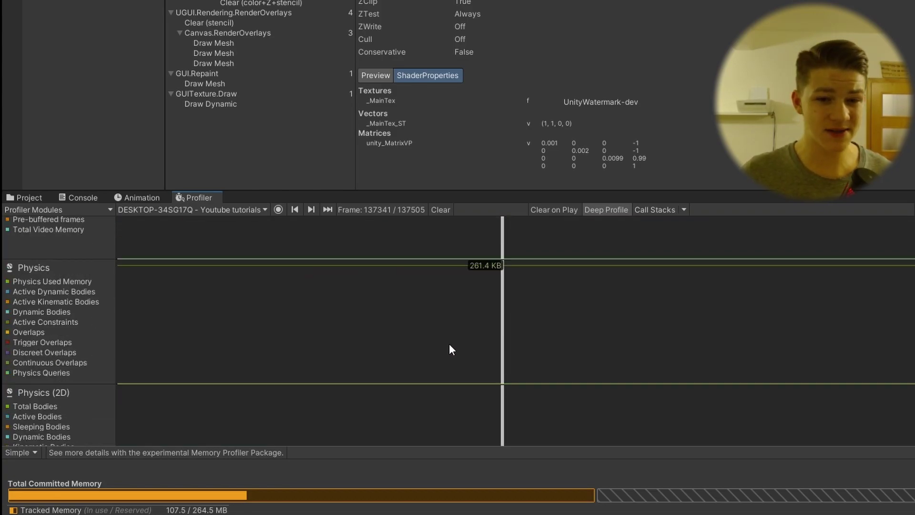
scroll(395, 344, down, 12)
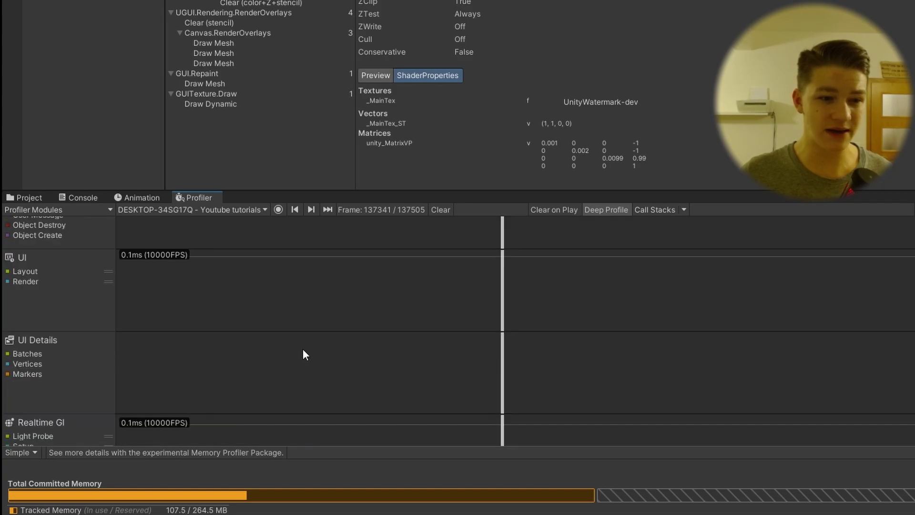
mouse_move(336, 321)
mouse_down()
mouse_move(448, 291)
mouse_move(522, 293)
mouse_up()
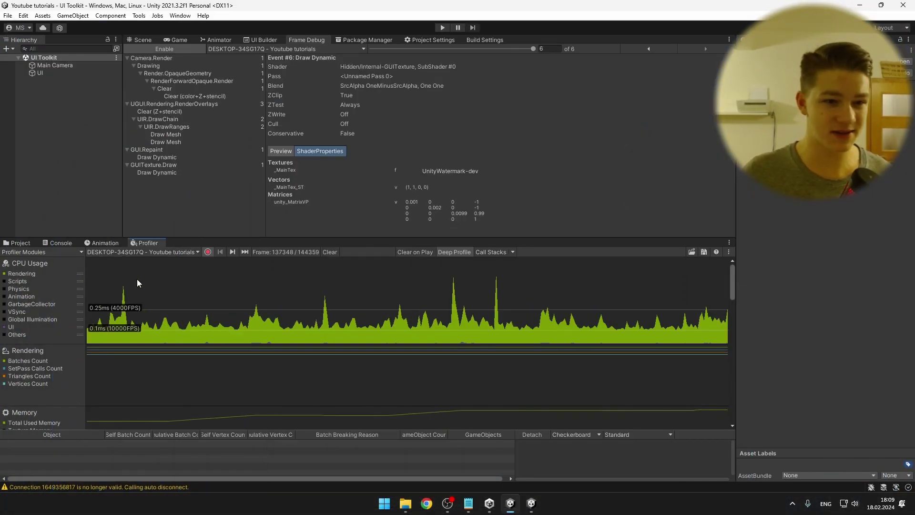
Examine the UI Toolkit build's profiler frames with Rendering shown in the CPU Usage chart, and scrub through the Rendering module's statistics.
mouse_move(136, 279)
mouse_down()
mouse_move(294, 288)
mouse_move(310, 269)
mouse_move(365, 279)
mouse_move(458, 272)
mouse_move(515, 286)
mouse_move(539, 266)
mouse_move(725, 277)
mouse_move(721, 284)
mouse_up()
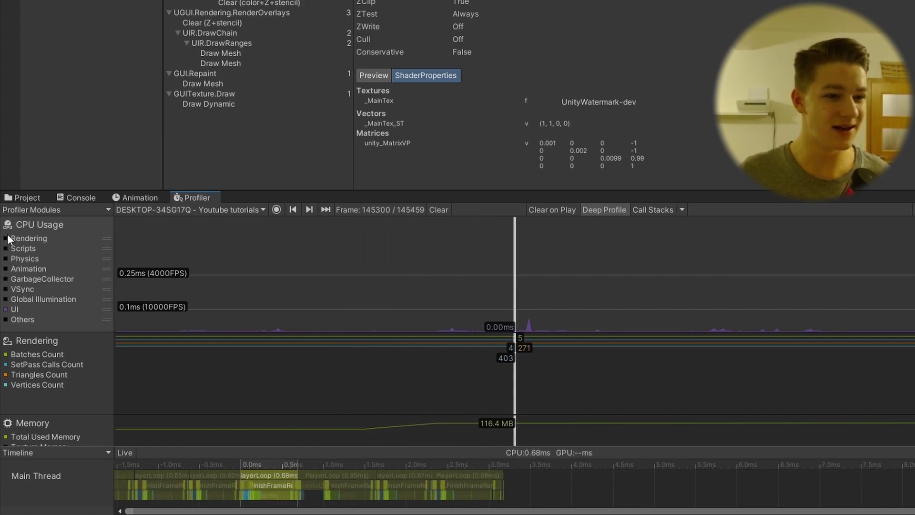
click(7, 237)
scroll(721, 284, down, 2)
drag(450, 343, 473, 339)
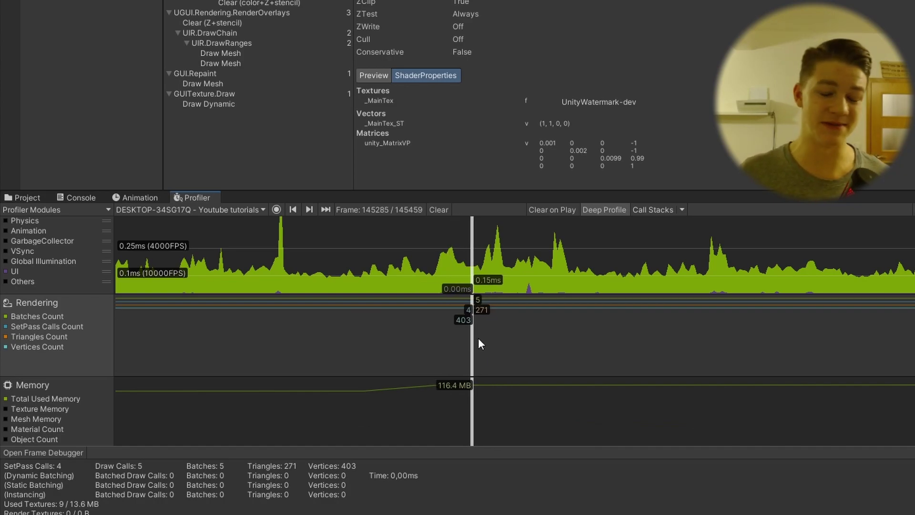
Look through the UI Toolkit build's other profiler modules below Memory and scrub across their recorded frames.
scroll(470, 328, down, 10)
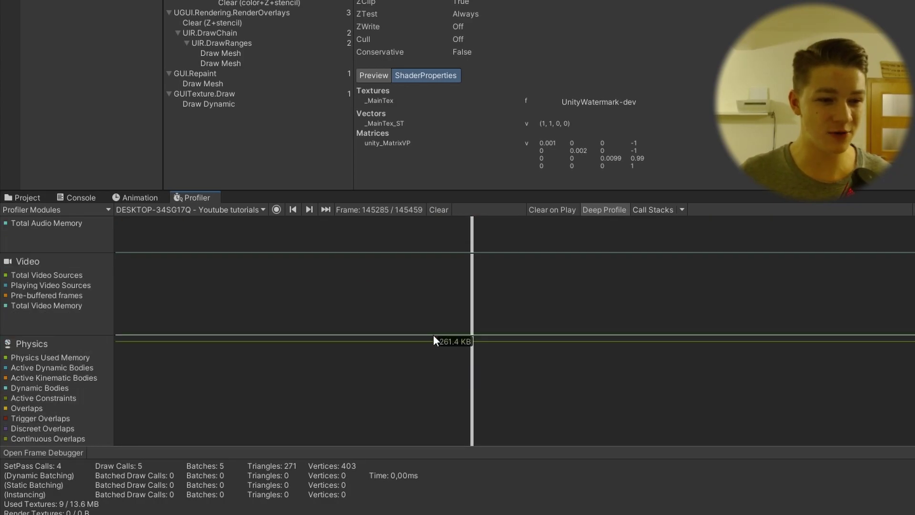
scroll(413, 334, down, 6)
drag(429, 318, 594, 318)
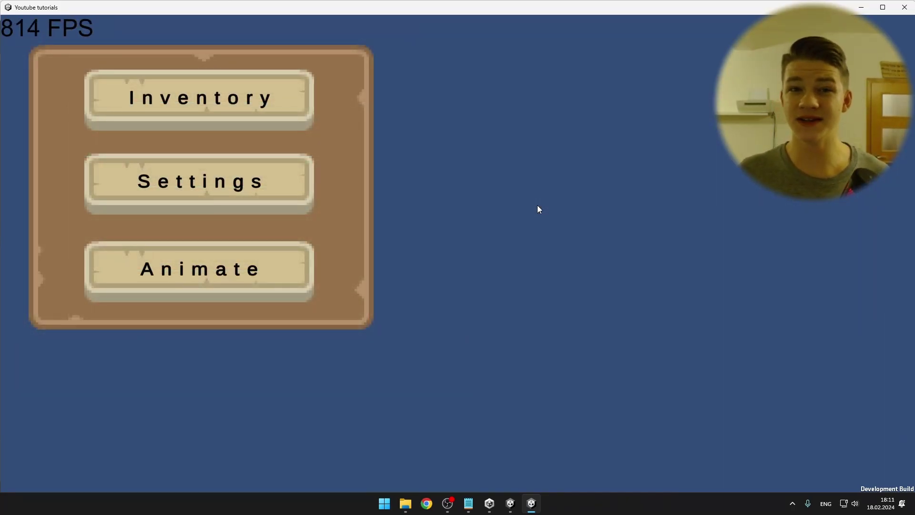
Open the Inventory in the dynamic Canvas build, scroll through its items and close it.
click(183, 77)
drag(856, 224, 826, 232)
click(455, 98)
Open Settings in the Canvas build, move the SFX slider to about the middle, pick an antialiasing level and close the window.
click(247, 173)
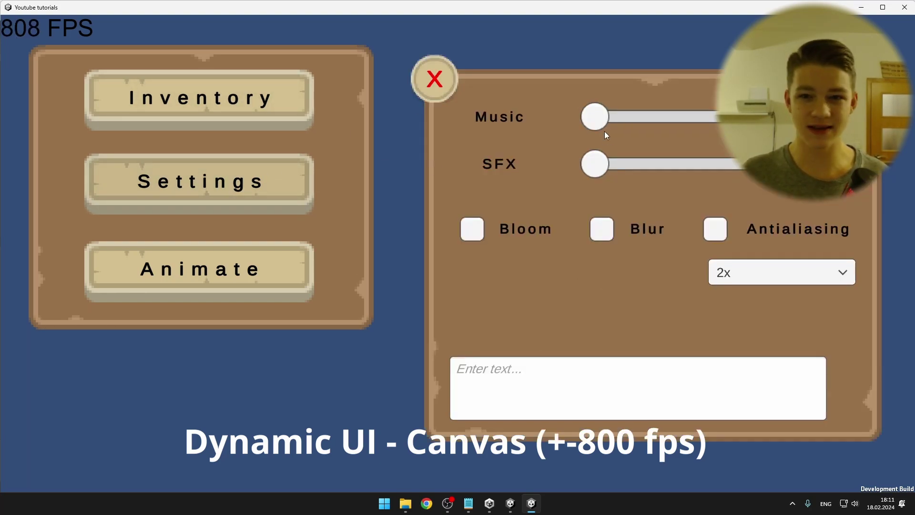
drag(594, 164, 716, 170)
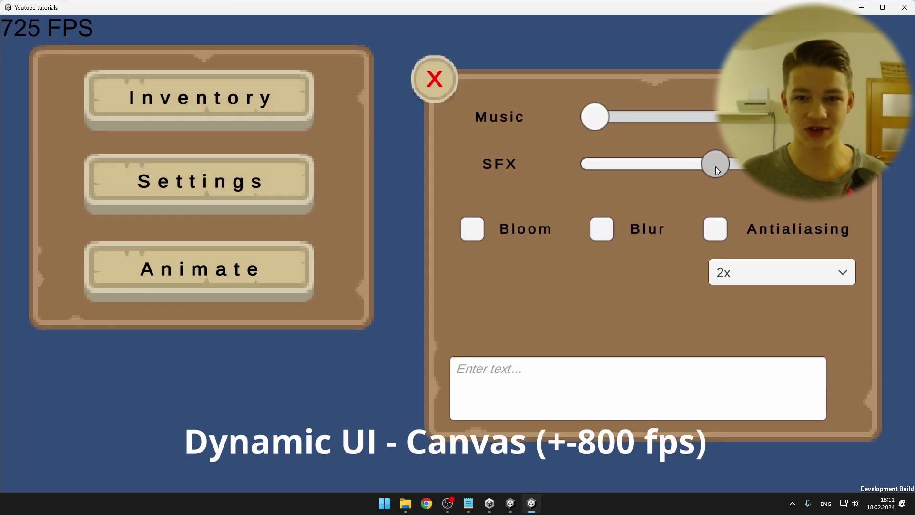
click(767, 264)
click(747, 318)
click(215, 147)
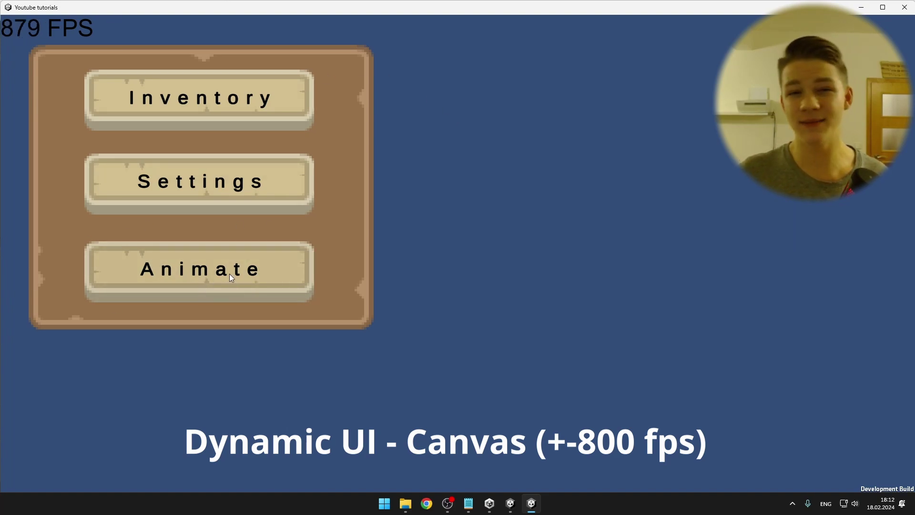
Play the Animate demo in the Canvas build to check its frame rate.
click(208, 272)
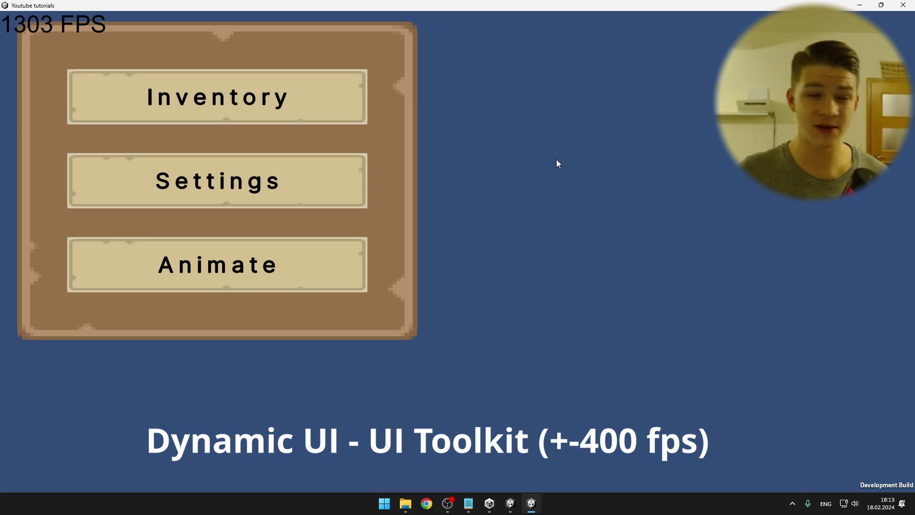
Open the Inventory in the dynamic UI Toolkit build, scroll down and back up through its items, and close it.
click(267, 107)
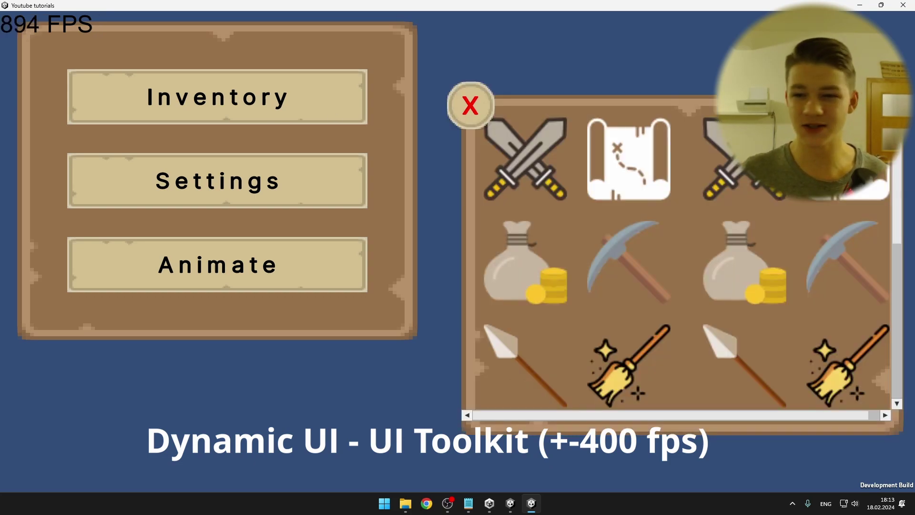
drag(895, 201, 885, 328)
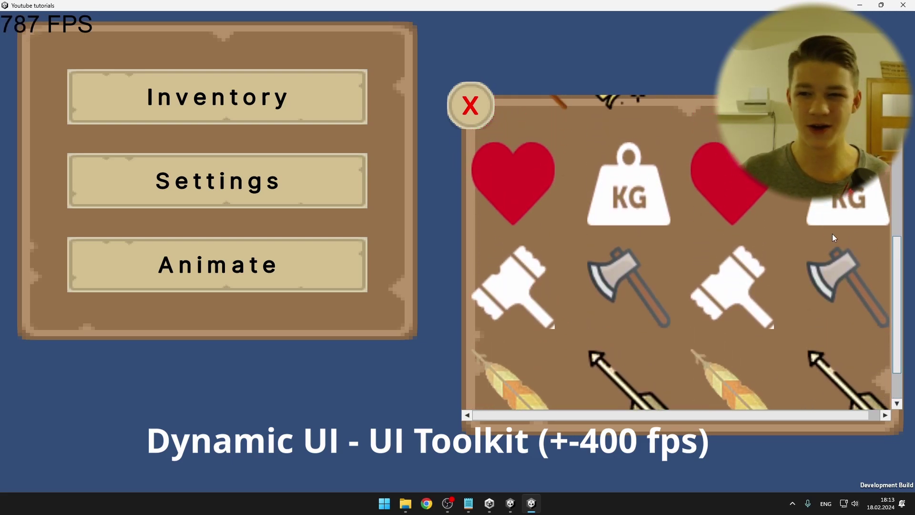
drag(897, 240, 895, 151)
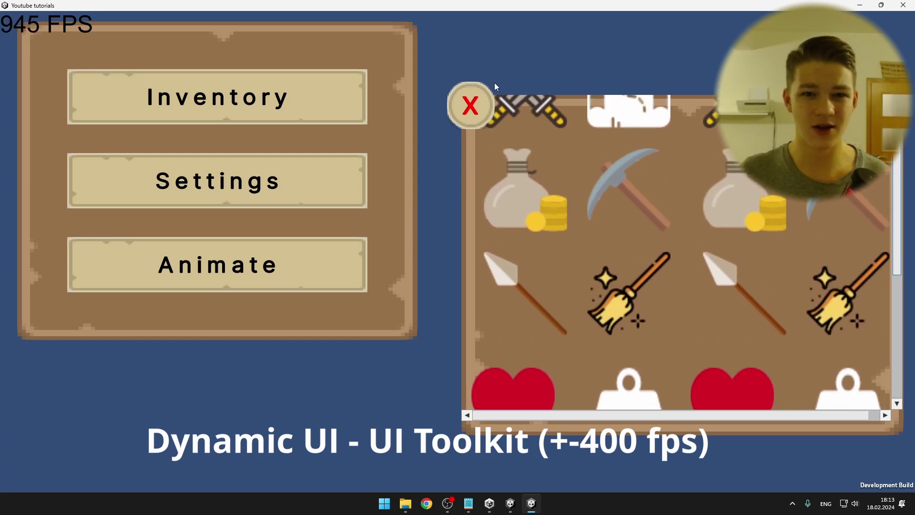
click(466, 101)
Open Settings in the UI Toolkit build and move the SFX and Music sliders to new positions.
click(277, 168)
drag(593, 189, 631, 190)
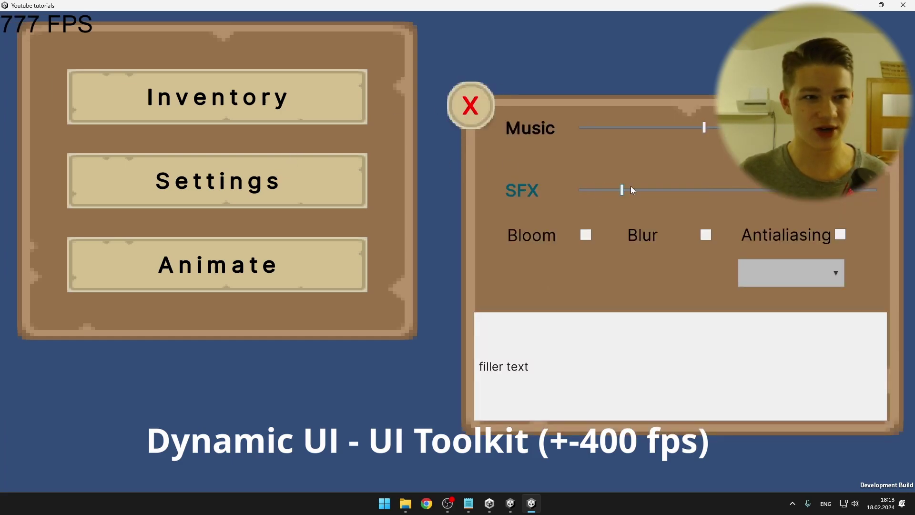
drag(781, 193, 630, 183)
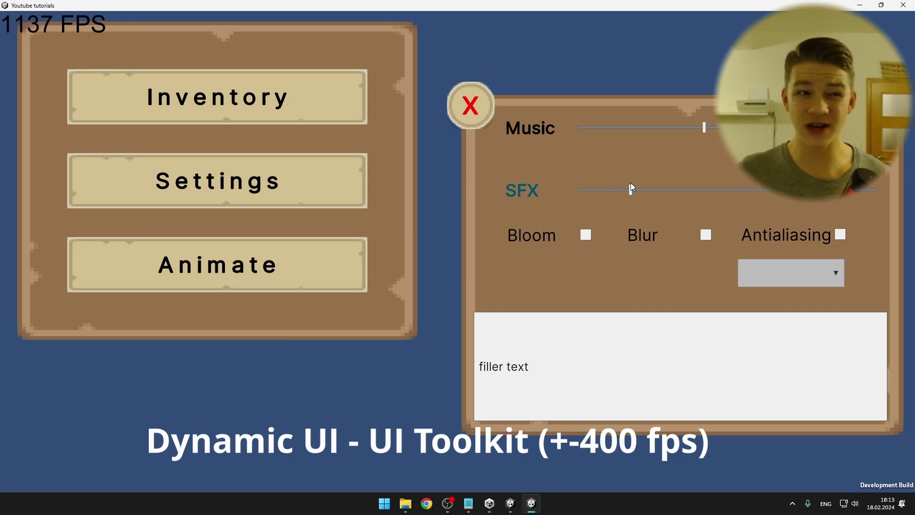
drag(680, 131, 714, 123)
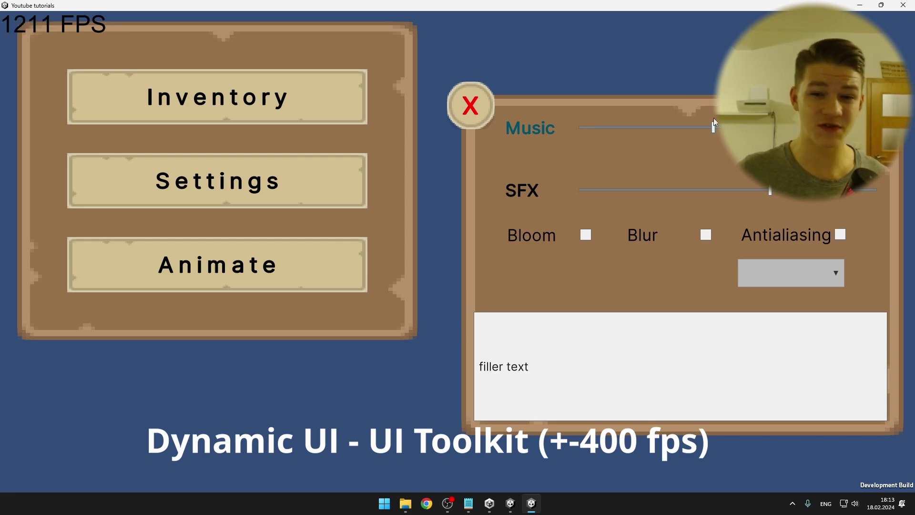
Enable Bloom, Blur and Antialiasing, set the antialiasing level to 4x, and close the Settings window.
click(586, 235)
click(706, 235)
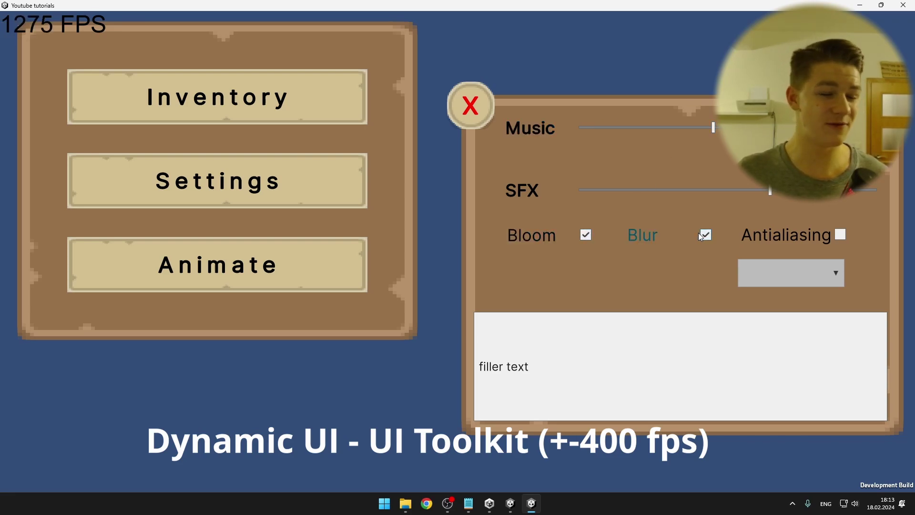
click(840, 234)
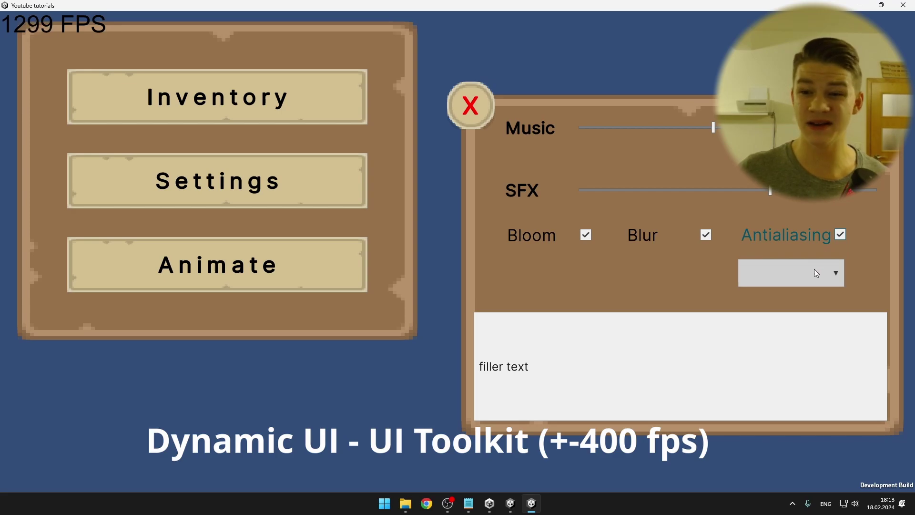
click(813, 269)
click(800, 311)
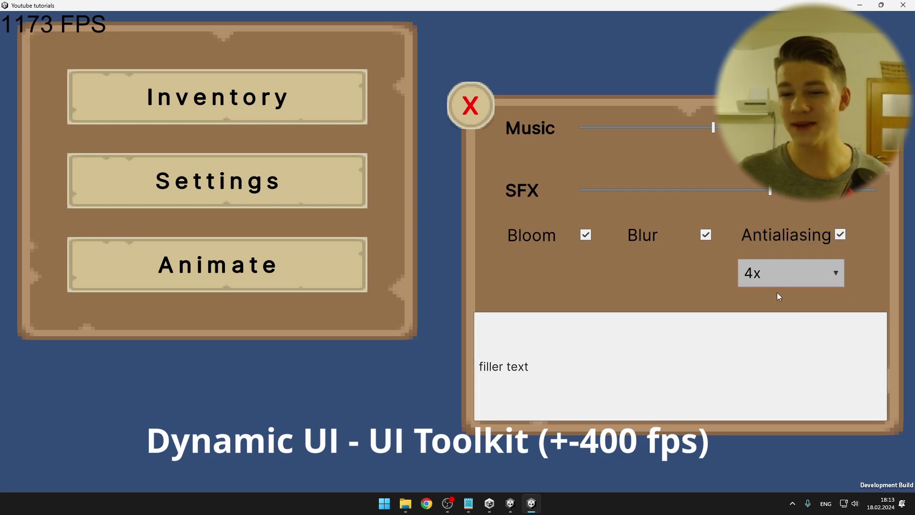
click(461, 107)
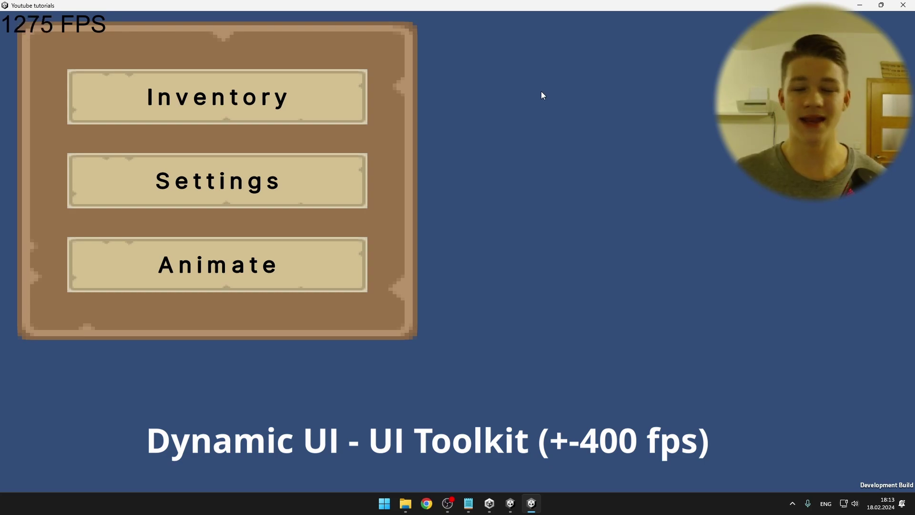
Play the Animate demo in the UI Toolkit build to check its frame rate.
click(257, 265)
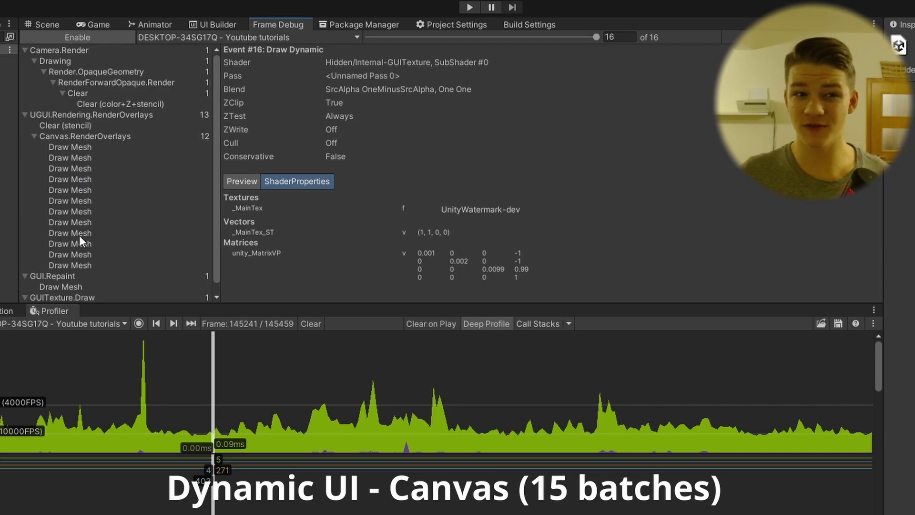
Show the Rendering category in the CPU Usage chart and inspect frames of the dynamic Canvas capture.
click(25, 49)
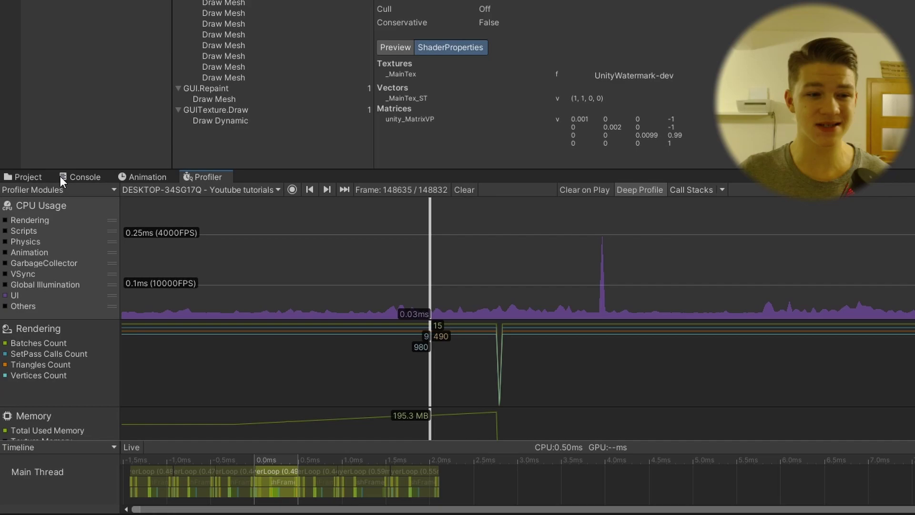
click(7, 220)
drag(489, 239, 562, 227)
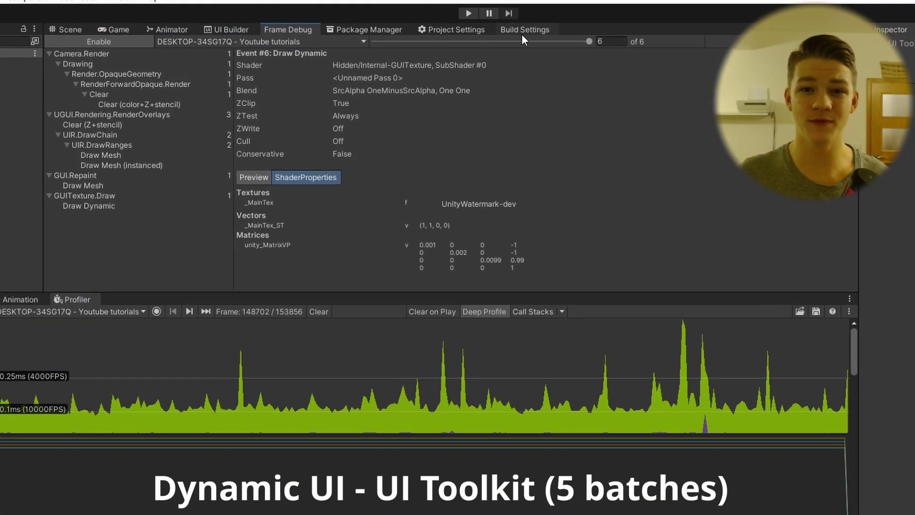
Inspect the dynamic UI Toolkit capture's UI cost across several frames, and show the Rendering category to examine its cost too.
click(440, 413)
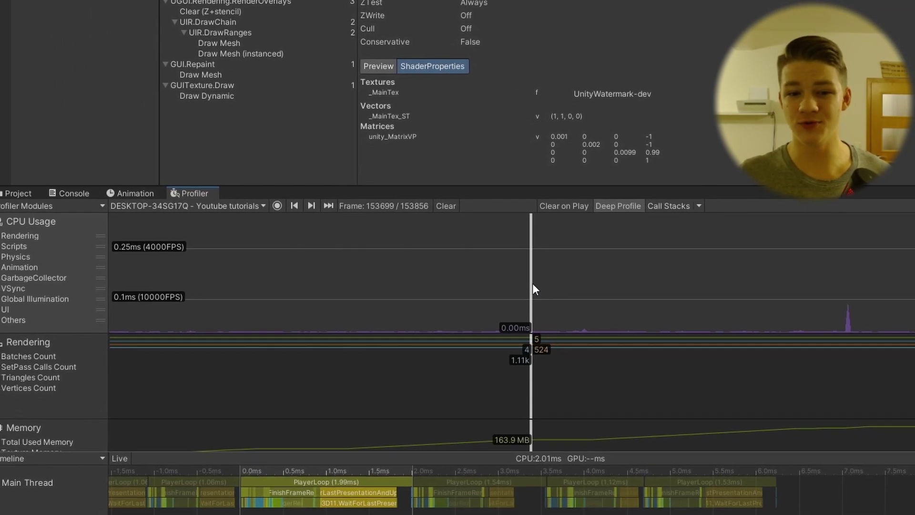
drag(585, 275, 719, 264)
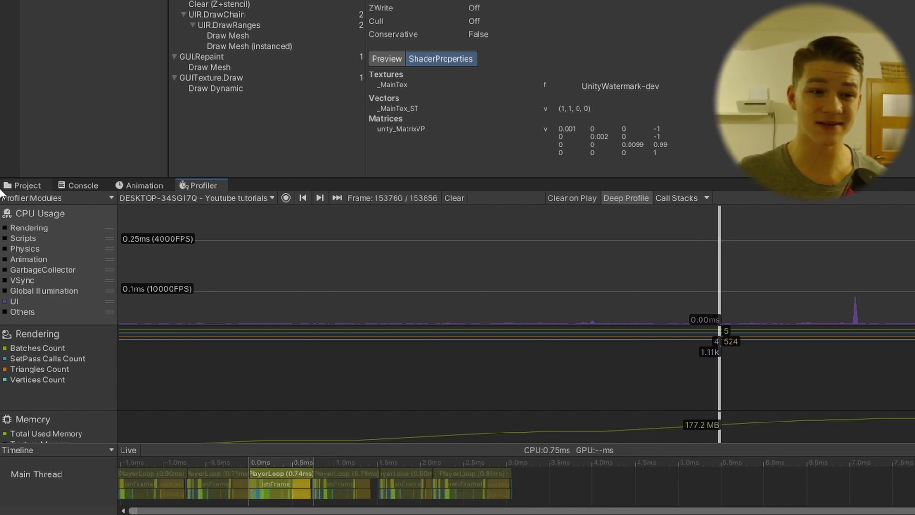
click(5, 228)
drag(429, 255, 662, 224)
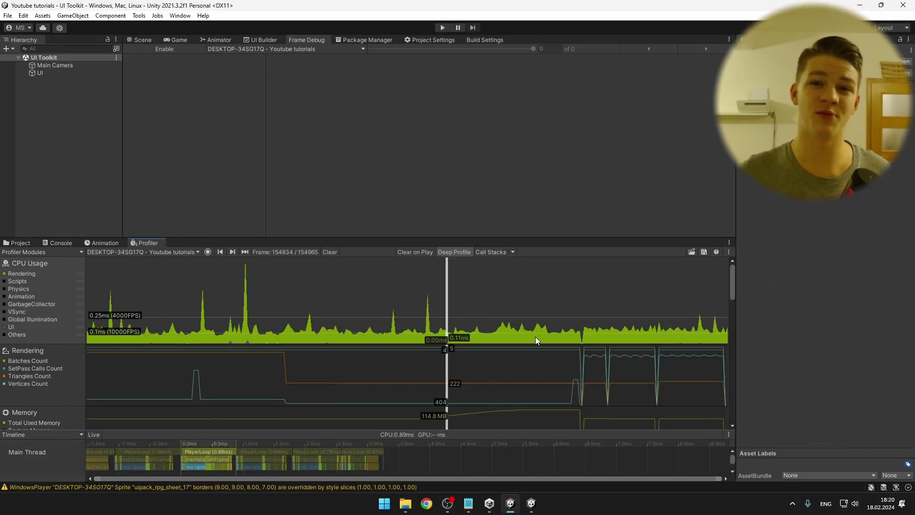
Switch to the running development build, close its Settings window and play the Animate demo.
click(529, 502)
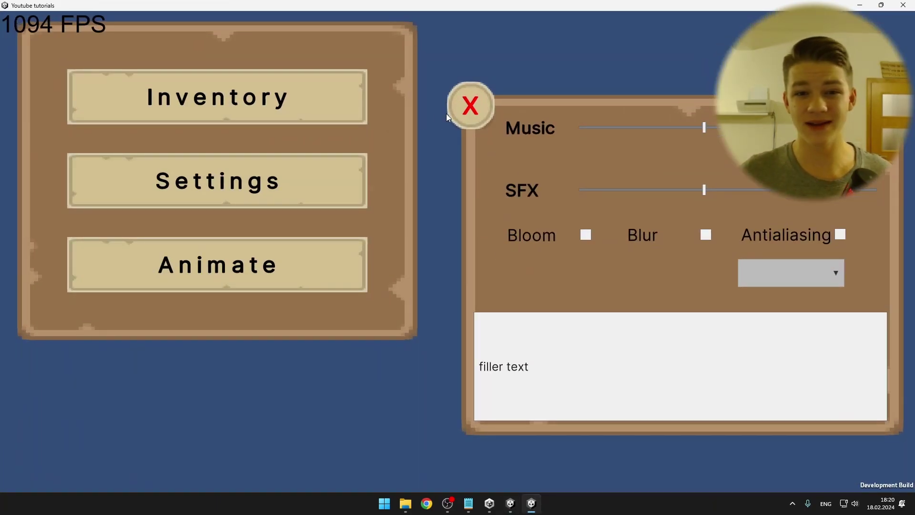
click(450, 111)
click(264, 271)
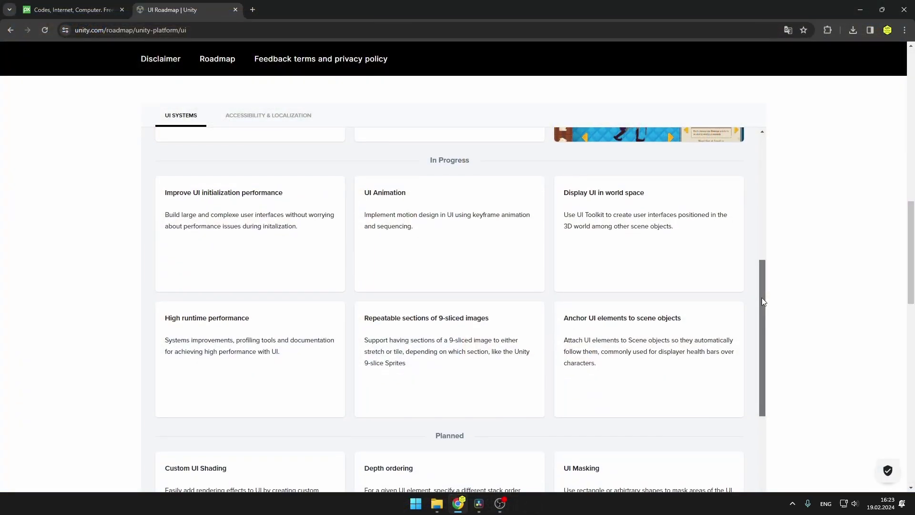
Review the In Progress and Planned UI Systems features on Unity's UI roadmap page.
drag(762, 298, 754, 385)
drag(753, 394, 748, 491)
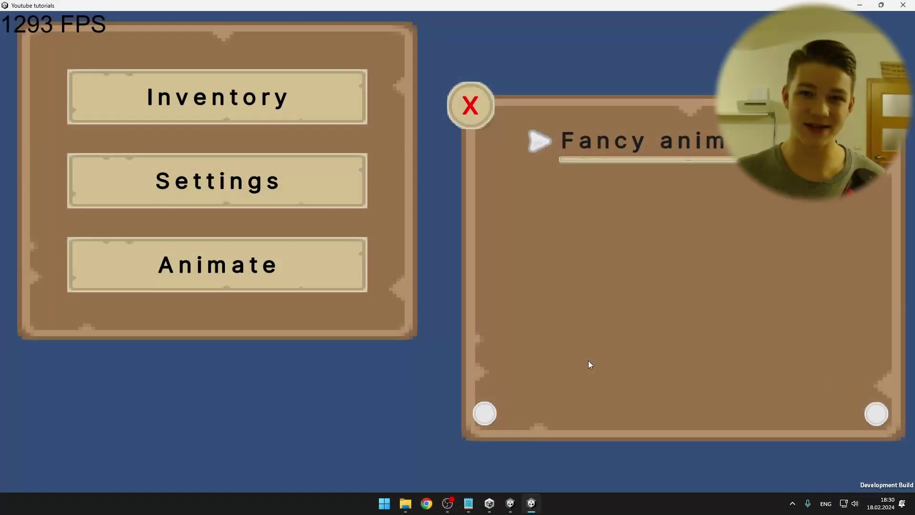